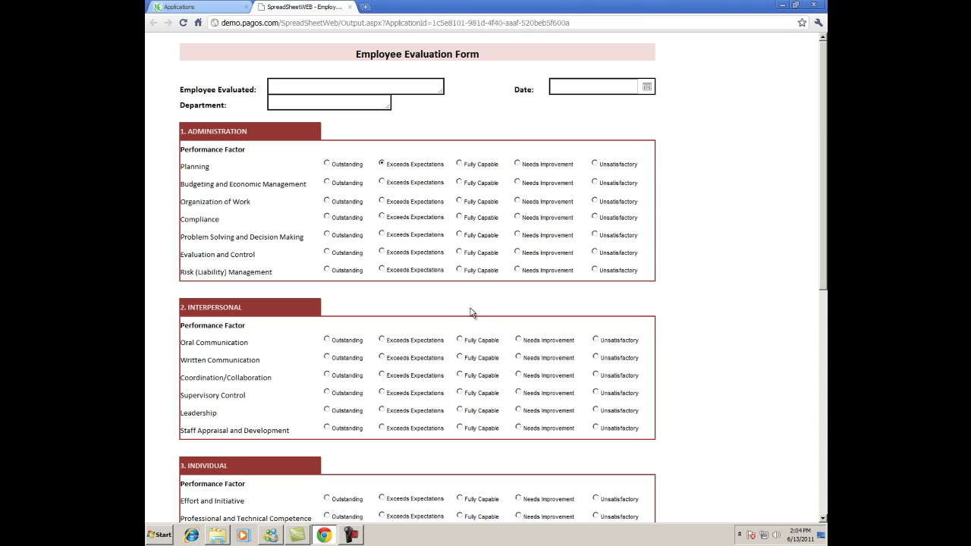
# - Scroll down through the performance factors while rating each one, then scroll back to the top
pyautogui.scroll(-2, 422, 377)
pyautogui.scroll(-2, 340, 396)
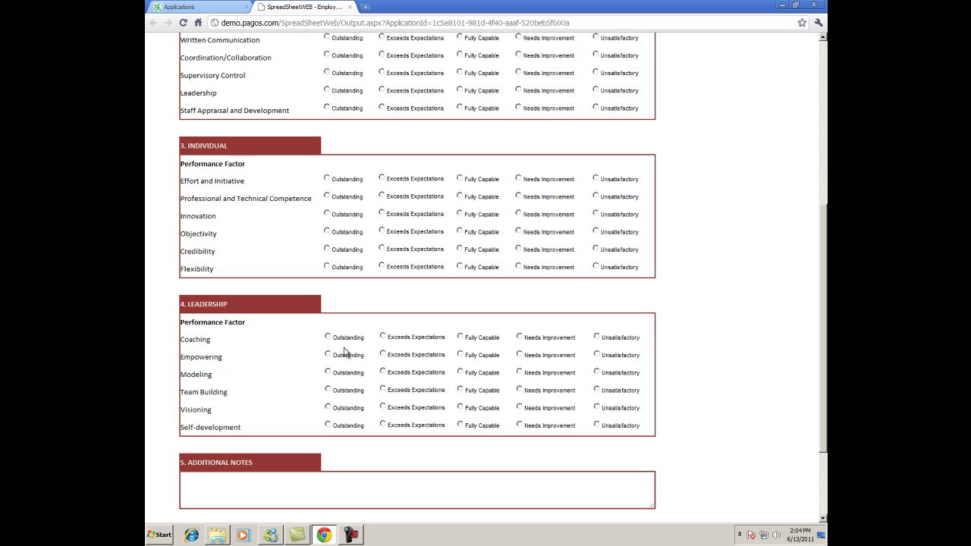
pyautogui.scroll(-3, 357, 364)
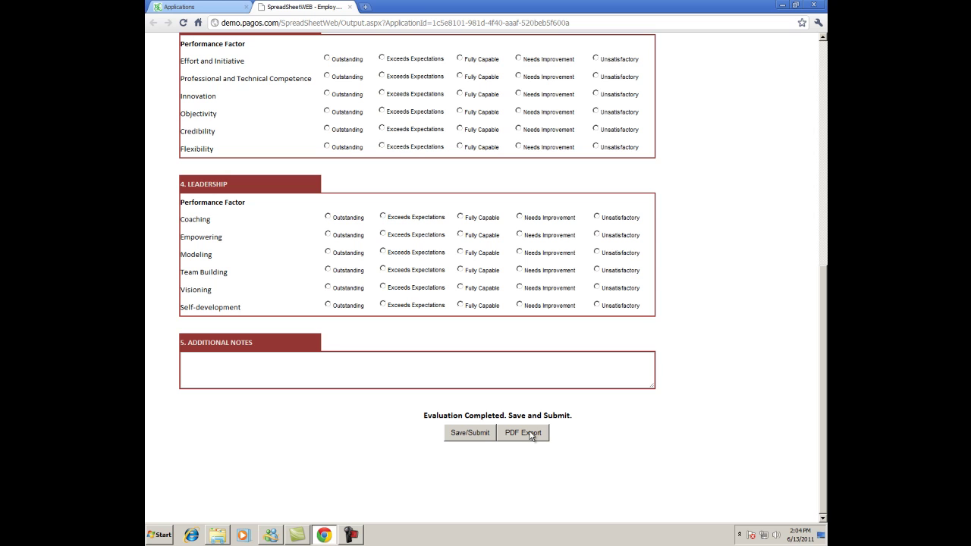
pyautogui.scroll(6, 509, 303)
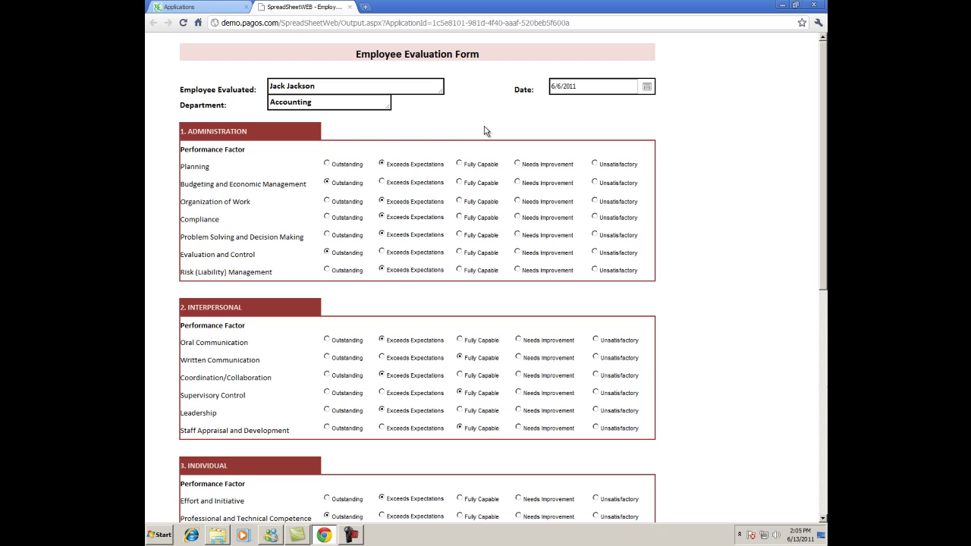
# - Export the completed evaluation to PDF from the bottom of the form
pyautogui.scroll(-6, 499, 263)
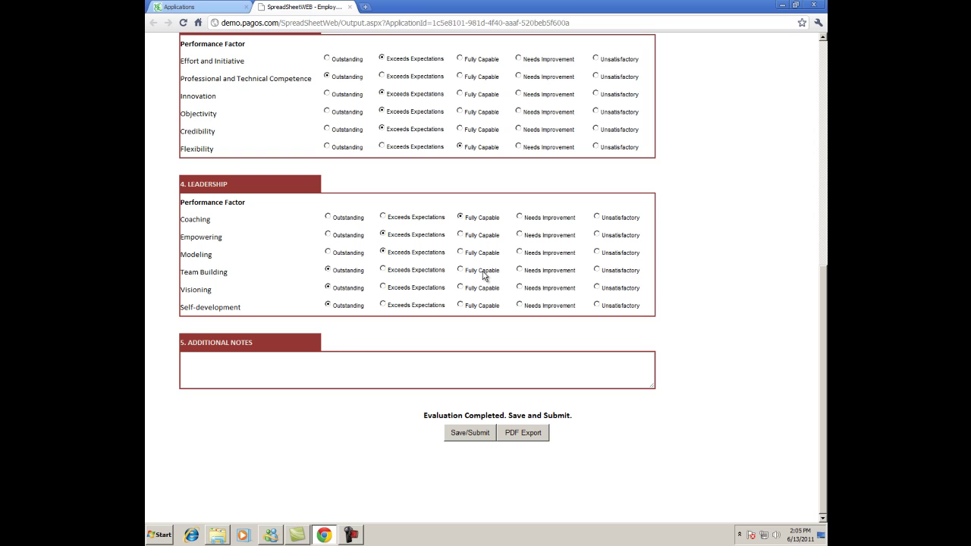
pyautogui.click(522, 437)
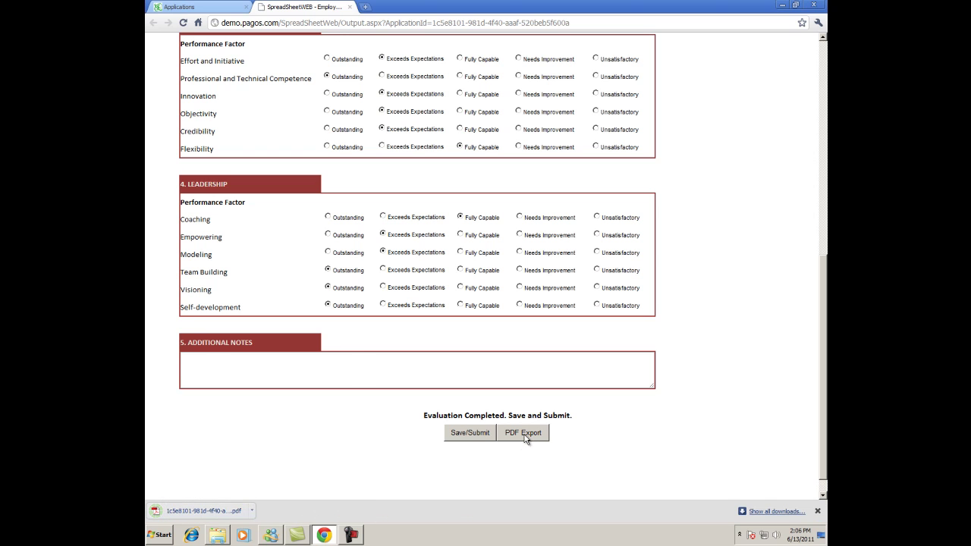
# - Open the downloaded evaluation PDF in Adobe Reader, review its ratings, then close Reader
pyautogui.click(202, 513)
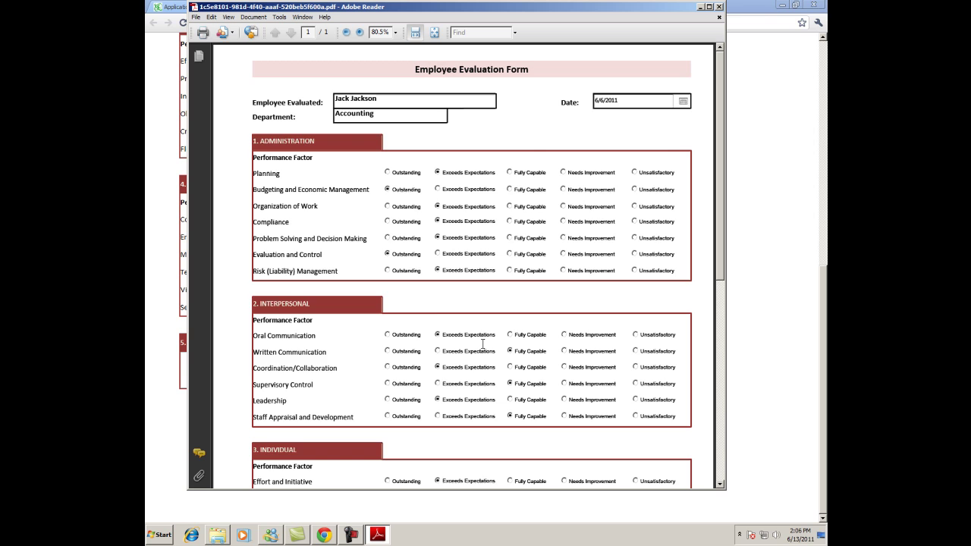
pyautogui.scroll(-5, 474, 383)
pyautogui.scroll(-3, 474, 387)
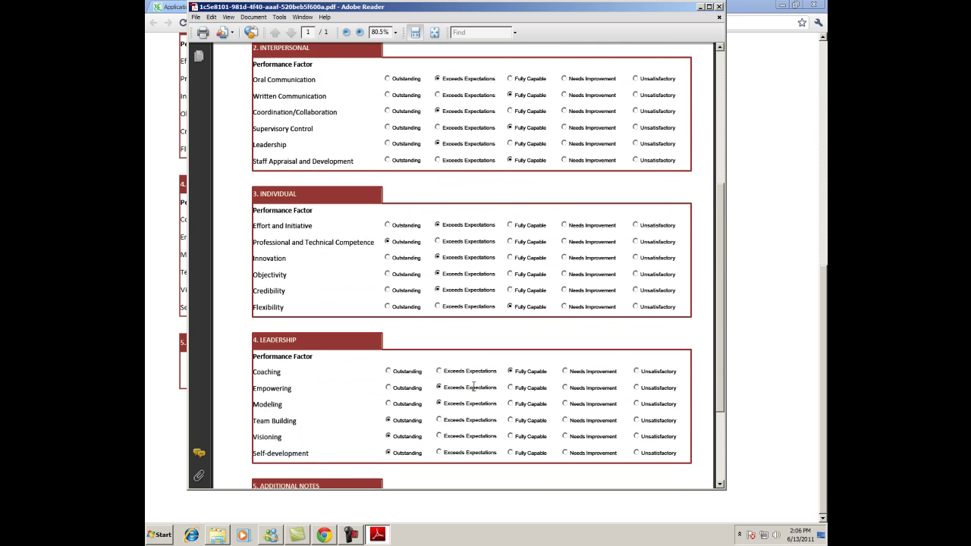
pyautogui.scroll(4, 474, 387)
pyautogui.scroll(4, 474, 388)
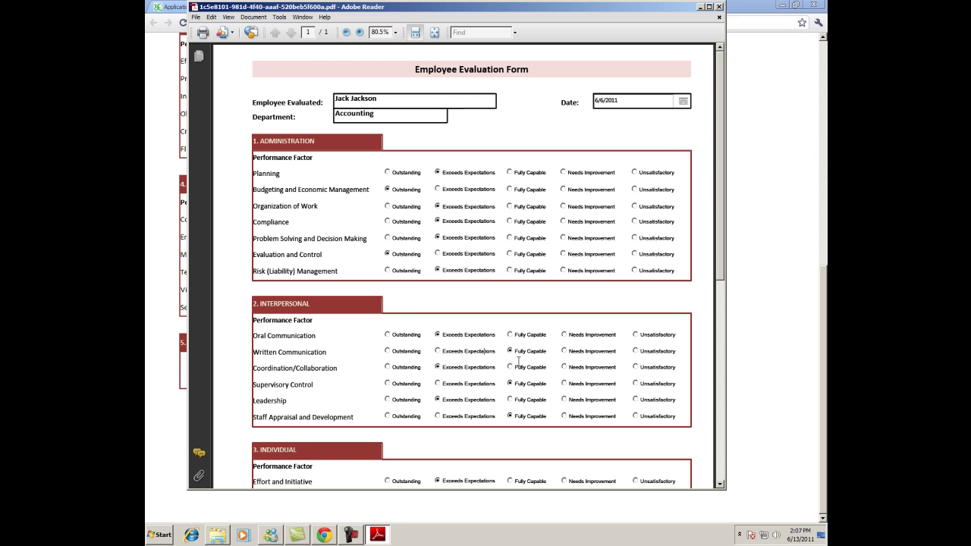
pyautogui.click(719, 7)
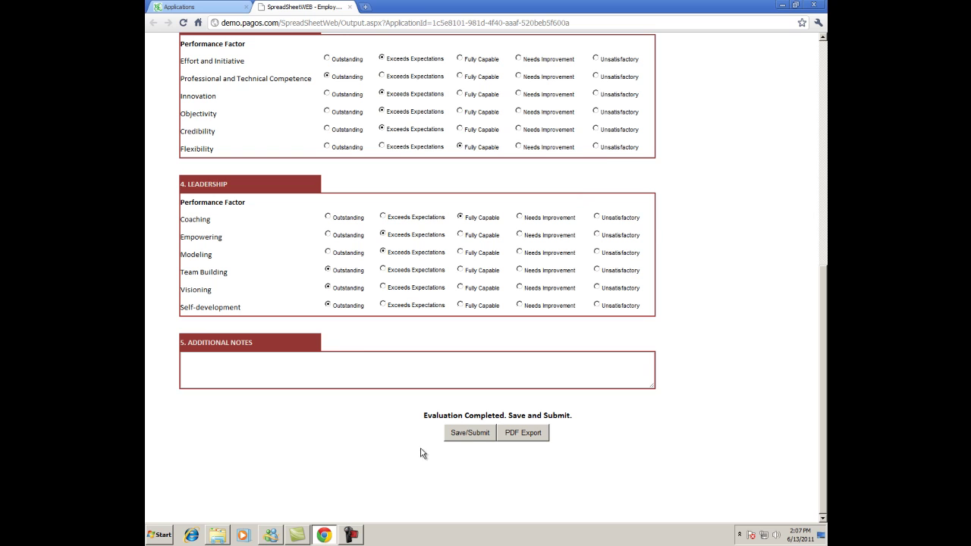
# - Save and submit the evaluation, acknowledge the 'information is received' alert, and return to Applications
pyautogui.click(471, 434)
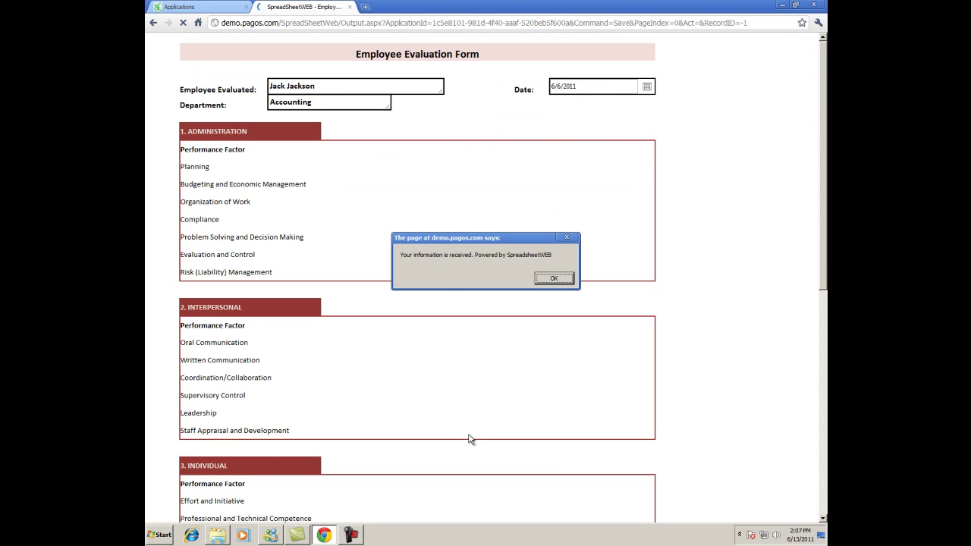
pyautogui.click(556, 285)
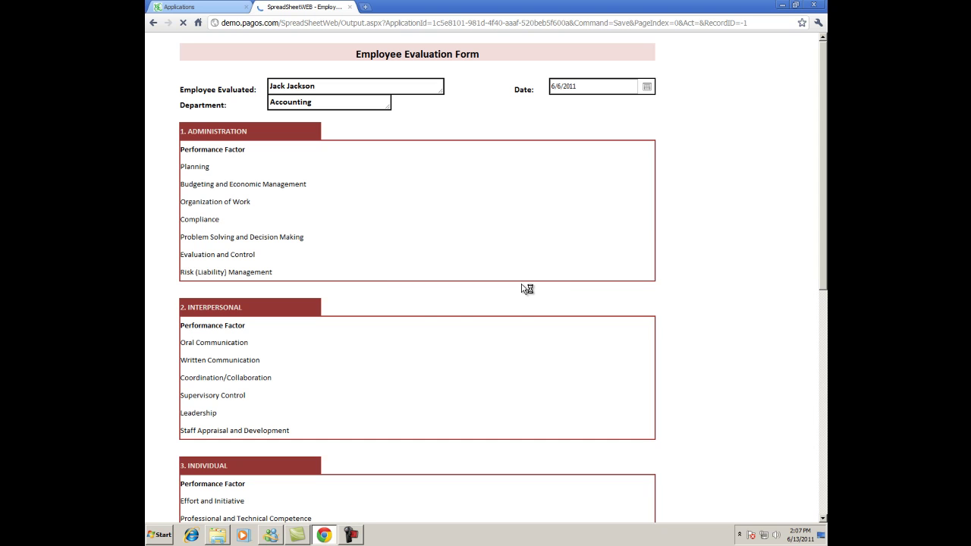
pyautogui.click(213, 10)
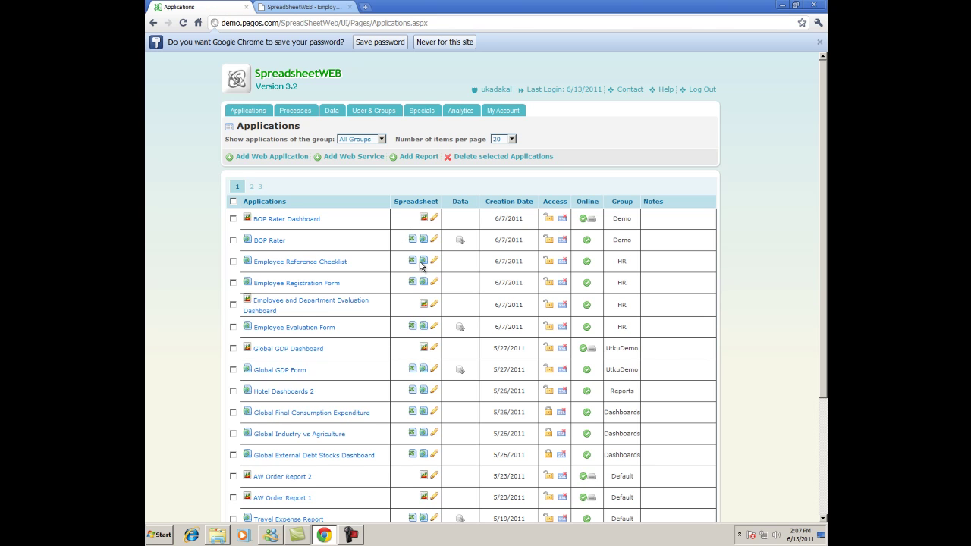
# - Search the Employee Evaluation Form records by the evaluated employee's name and open the matching record
pyautogui.click(461, 329)
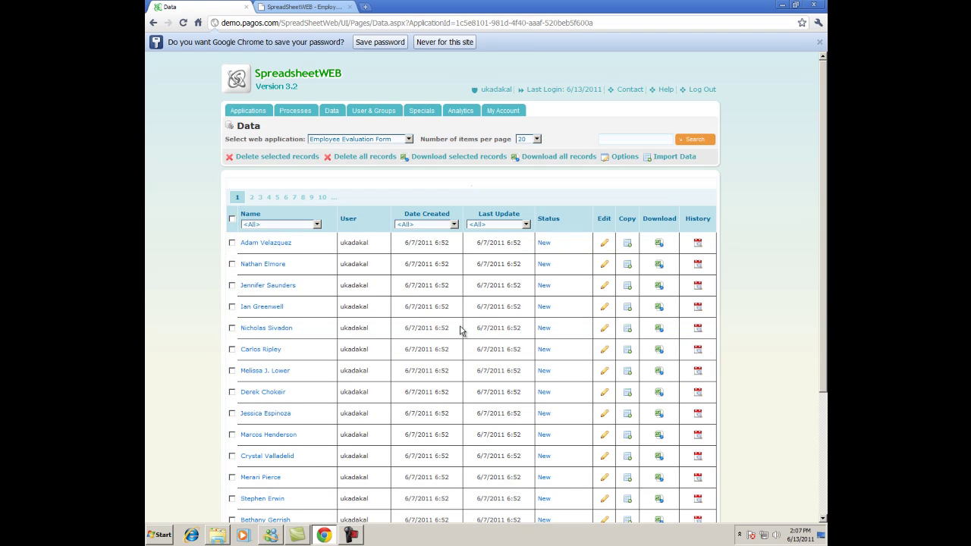
pyautogui.click(613, 140)
pyautogui.write('Jack Jackson')
pyautogui.click(712, 144)
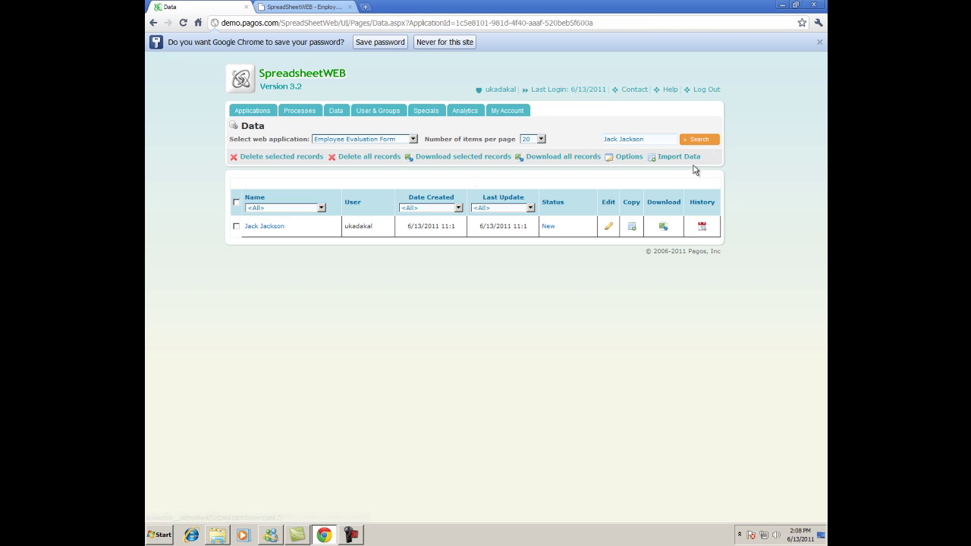
pyautogui.click(262, 227)
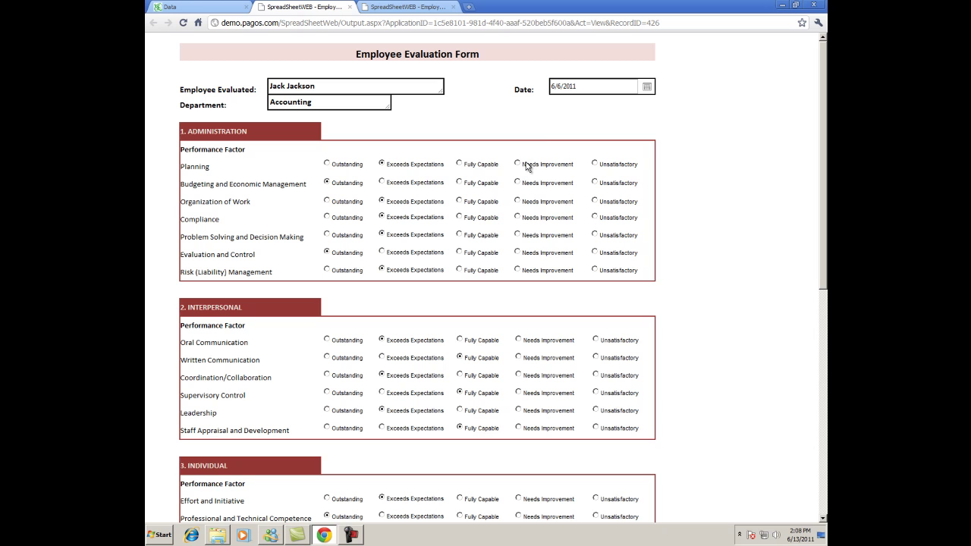
# - Close the record view and original evaluation form tabs, leaving the Data records list
pyautogui.click(351, 8)
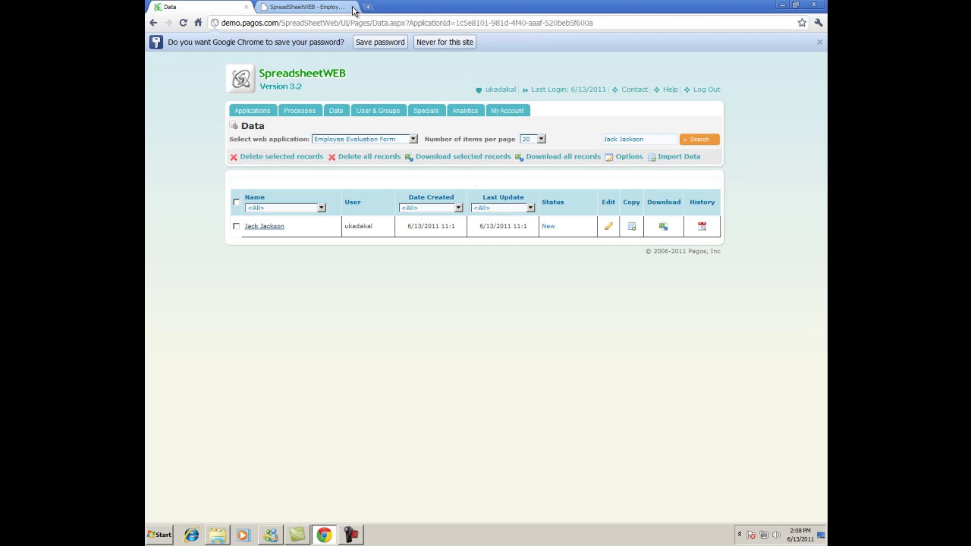
pyautogui.click(352, 8)
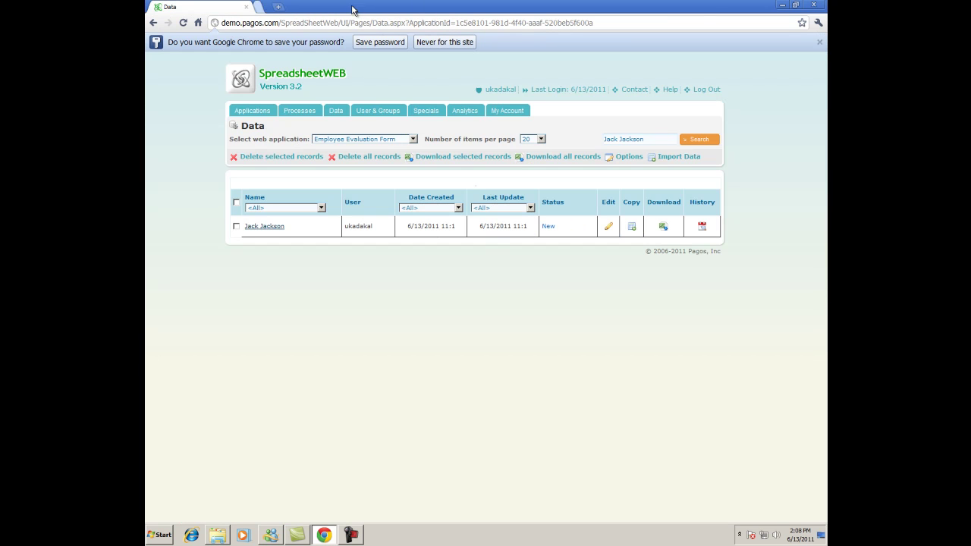
# - Return to Applications and launch the Employee and Department Evaluation Dashboard
pyautogui.click(253, 112)
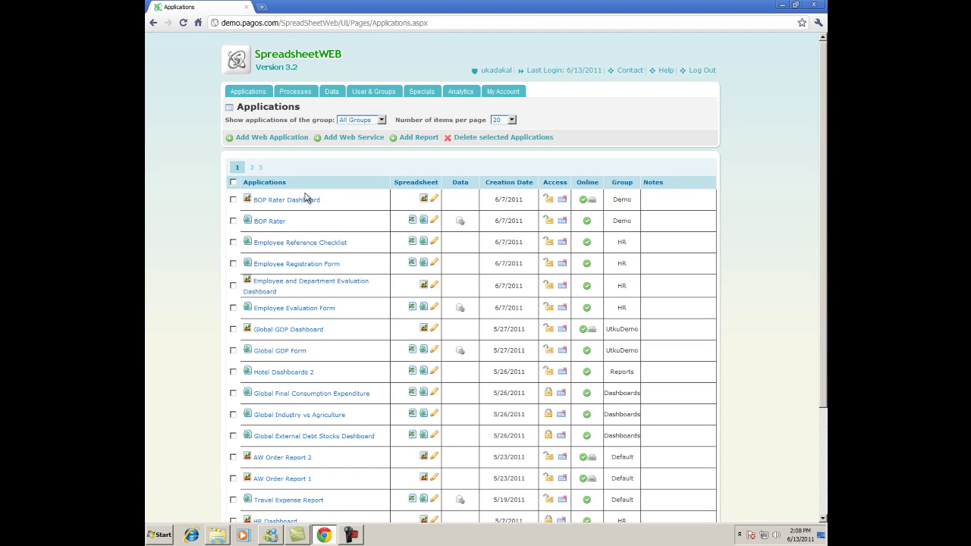
pyautogui.click(339, 281)
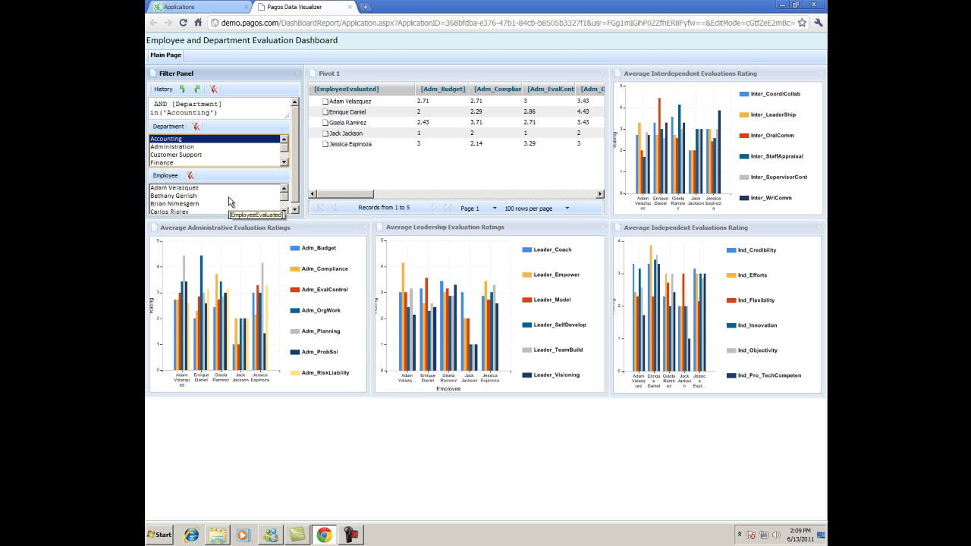
# - Select Customer Support plus Accounting in the dashboard's Department filter
pyautogui.click(227, 156)
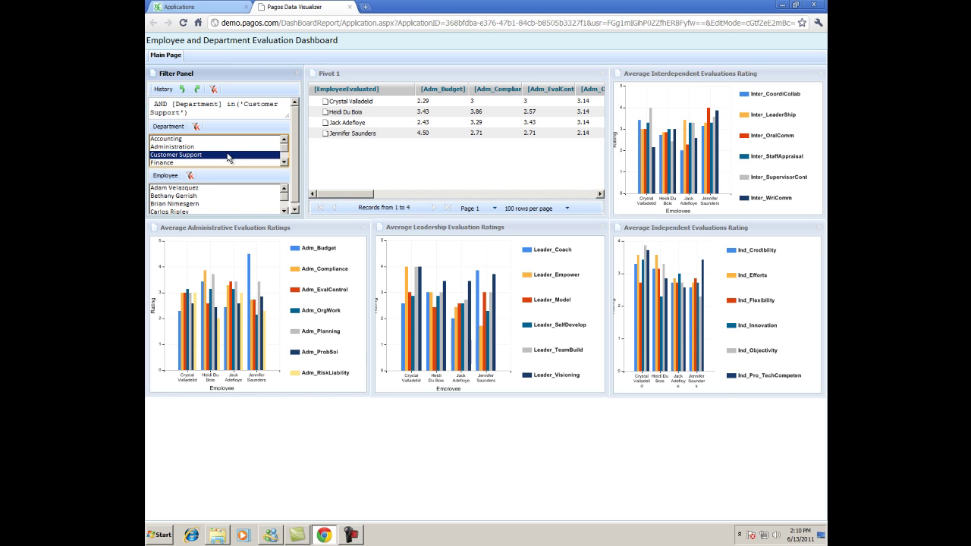
pyautogui.keyDown('ctrl'); pyautogui.click(228, 141); pyautogui.keyUp('ctrl')
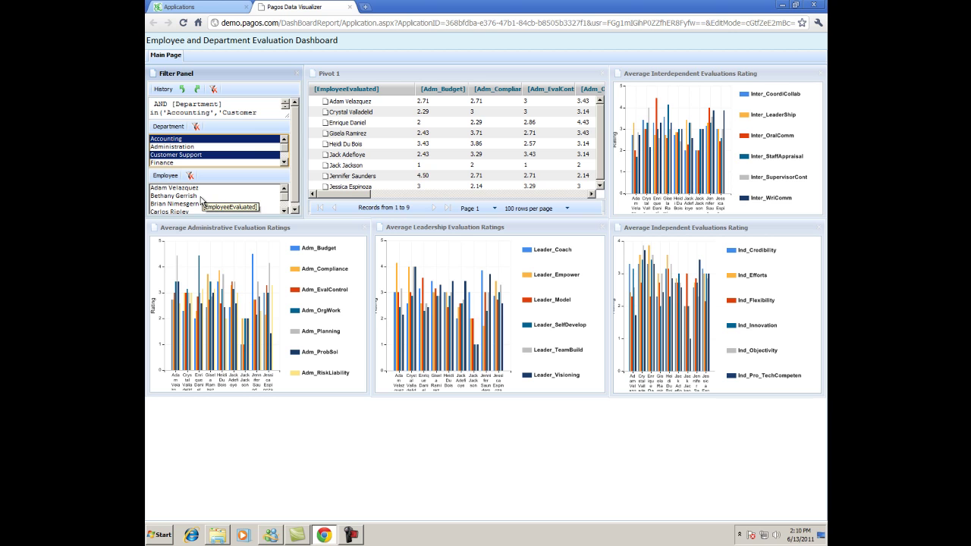
# - Chart the evaluated employee alongside one colleague via the Employee filter, then close the dashboard
pyautogui.scroll(-4, 202, 198)
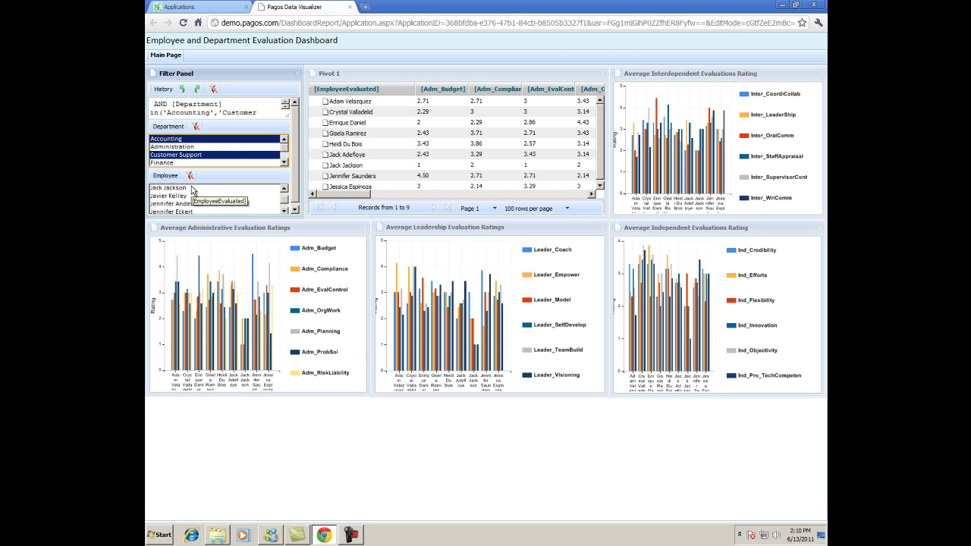
pyautogui.click(191, 186)
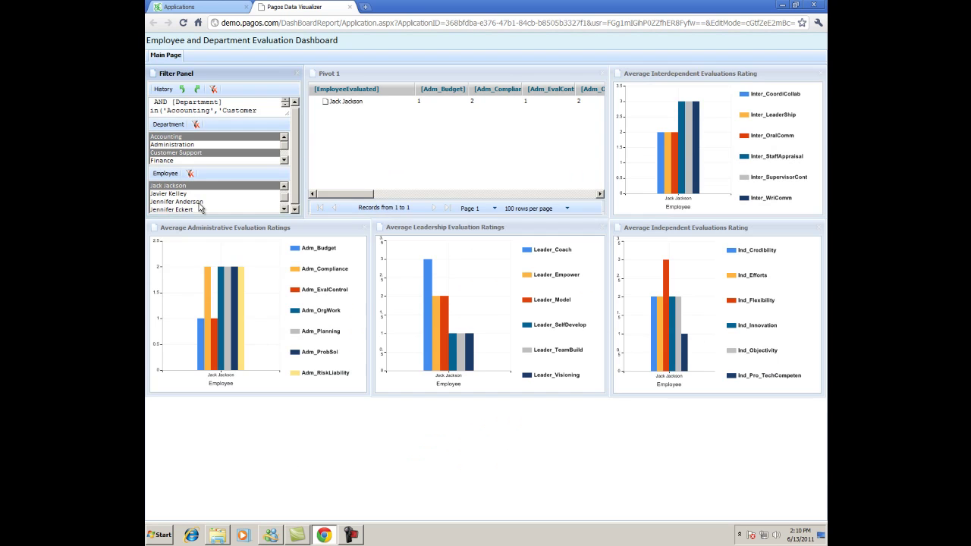
pyautogui.keyDown('ctrl'); pyautogui.click(200, 202); pyautogui.keyUp('ctrl')
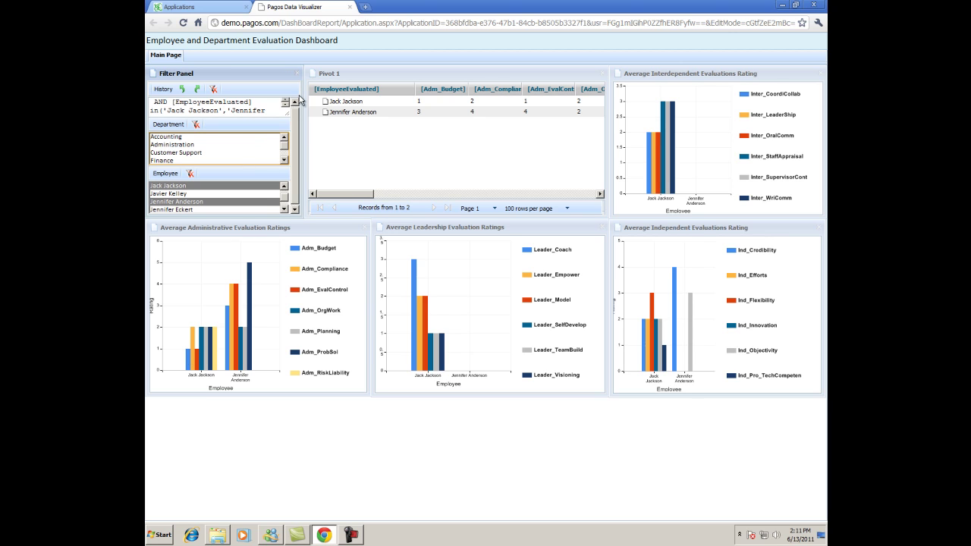
pyautogui.click(351, 8)
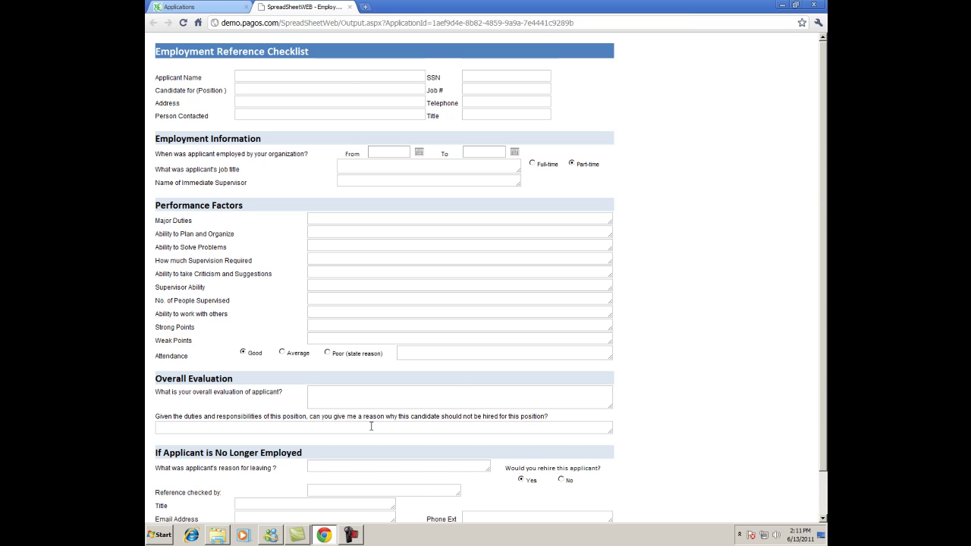
pyautogui.scroll(-2, 371, 426)
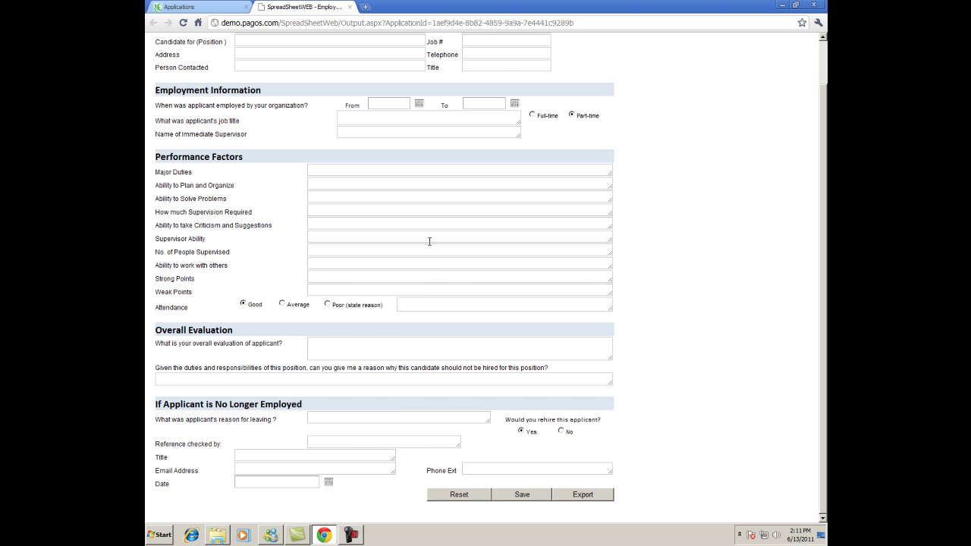
# - Close the Employment Reference Checklist tab to get back to the Applications list
pyautogui.click(350, 7)
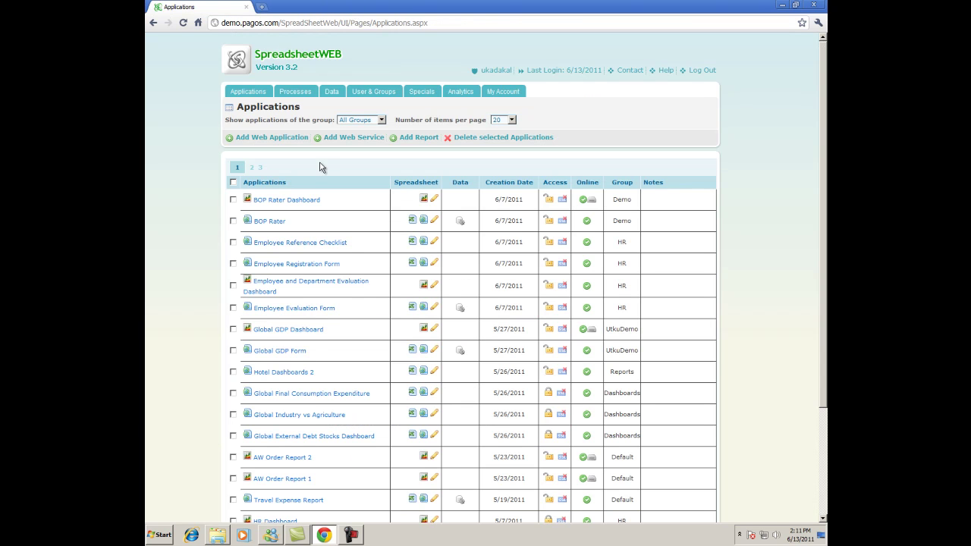